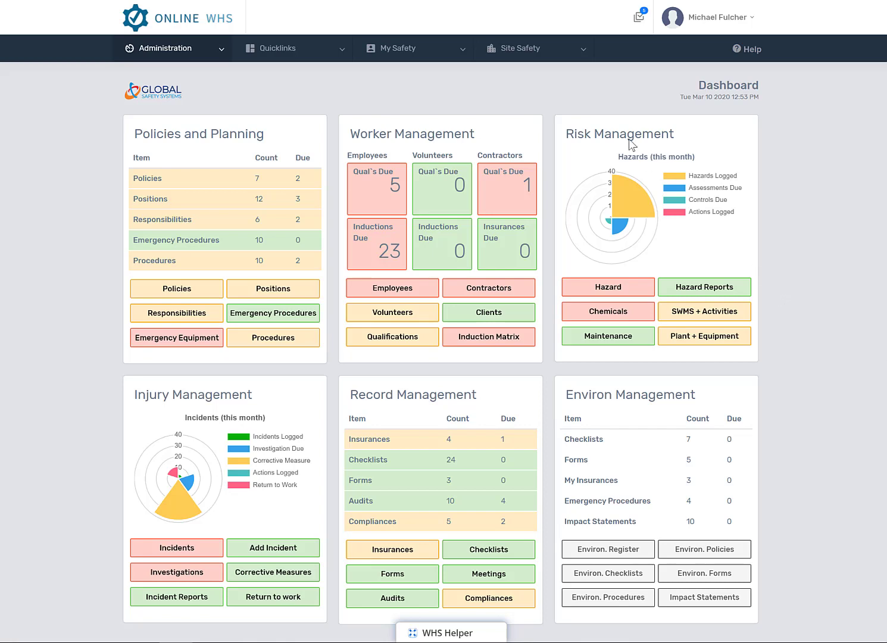
Start adding employees to an alert from the Alert Register and set the alert type to Accidents/Incidents
click(522, 50)
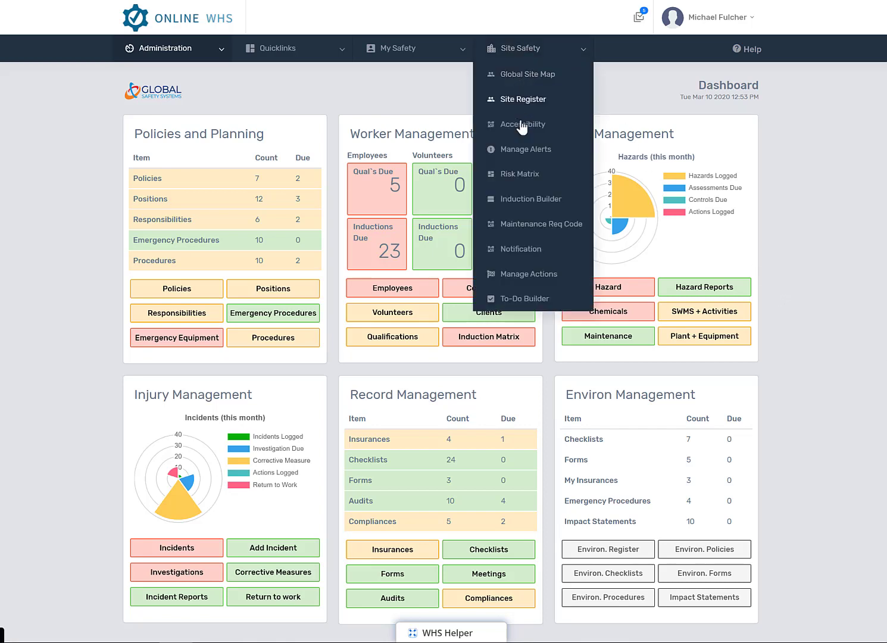
click(523, 154)
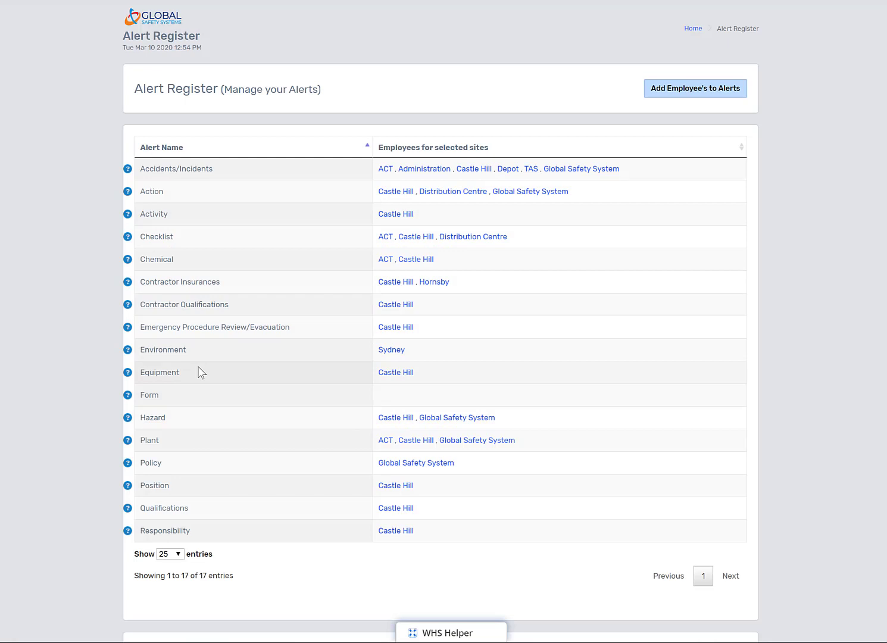
mouse_move(128, 169)
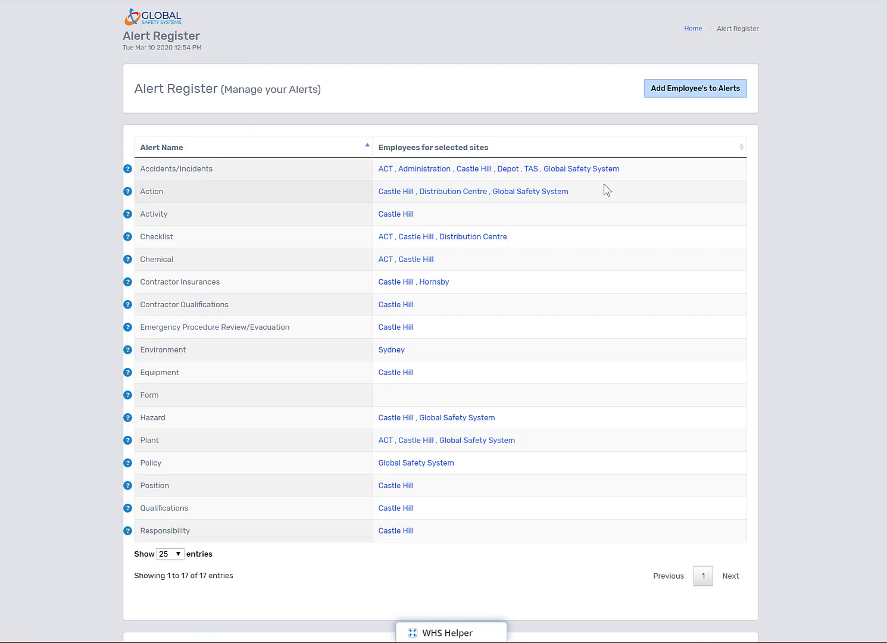
click(711, 91)
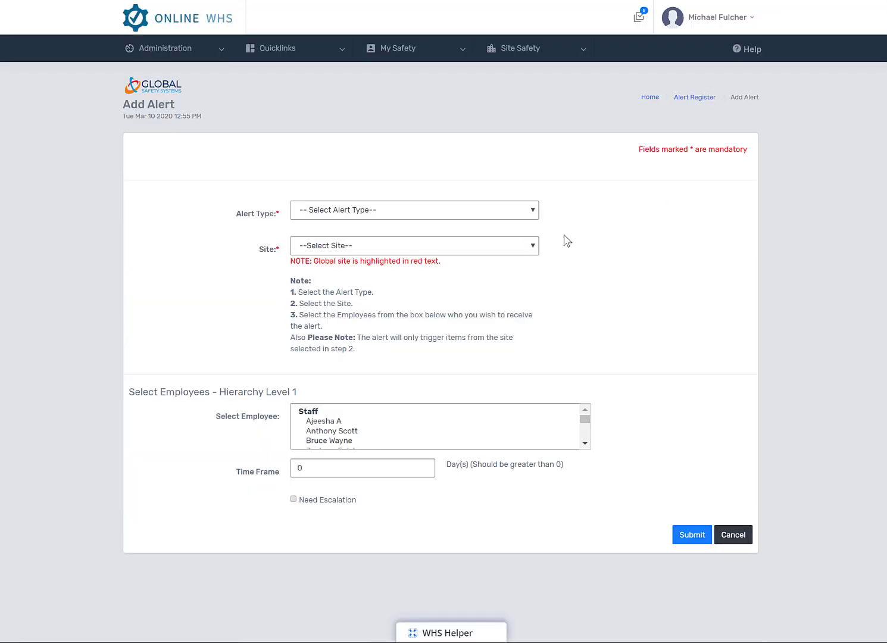
click(534, 210)
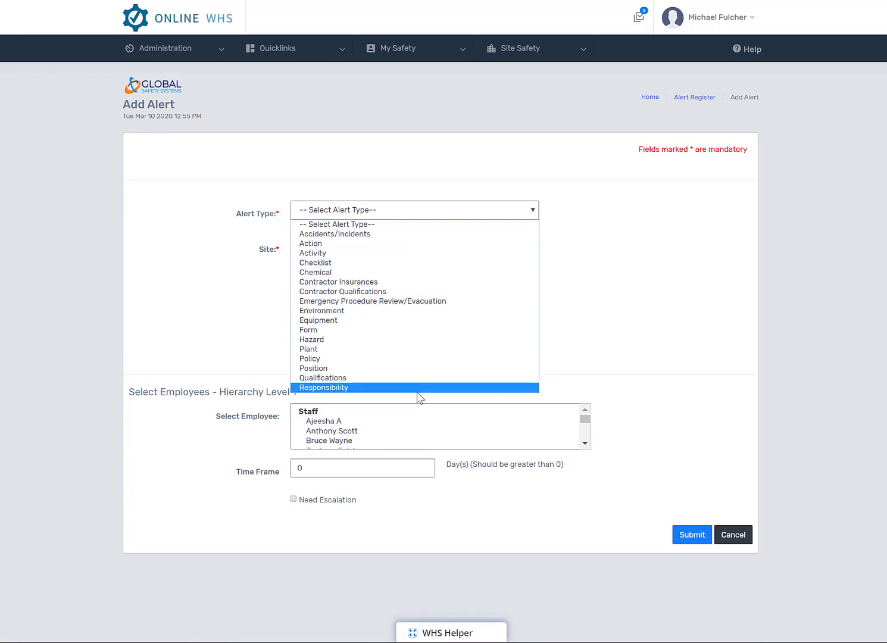
click(377, 234)
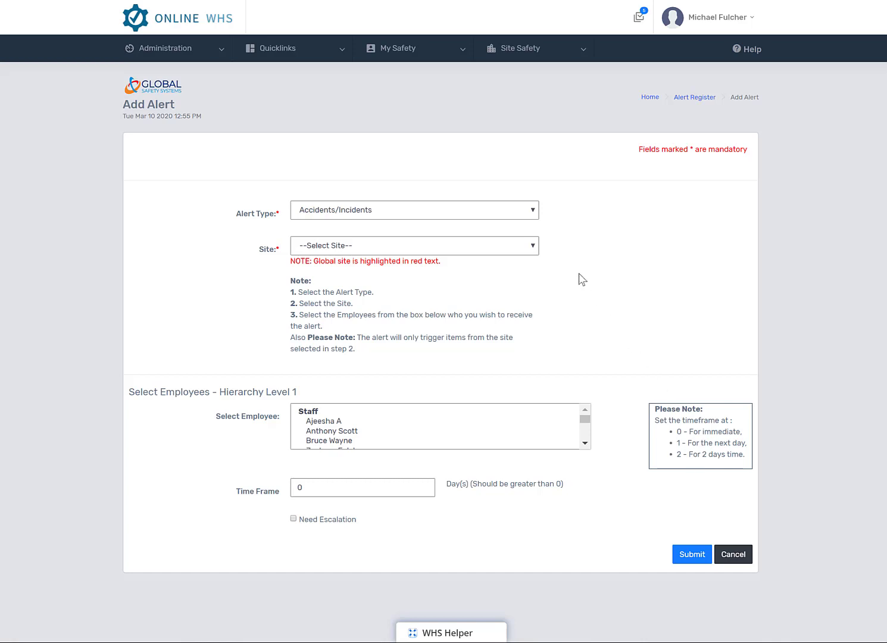
Try the TAS, Castle Hill (NSW) and NT sites in turn and compare which employees each one offers
click(536, 245)
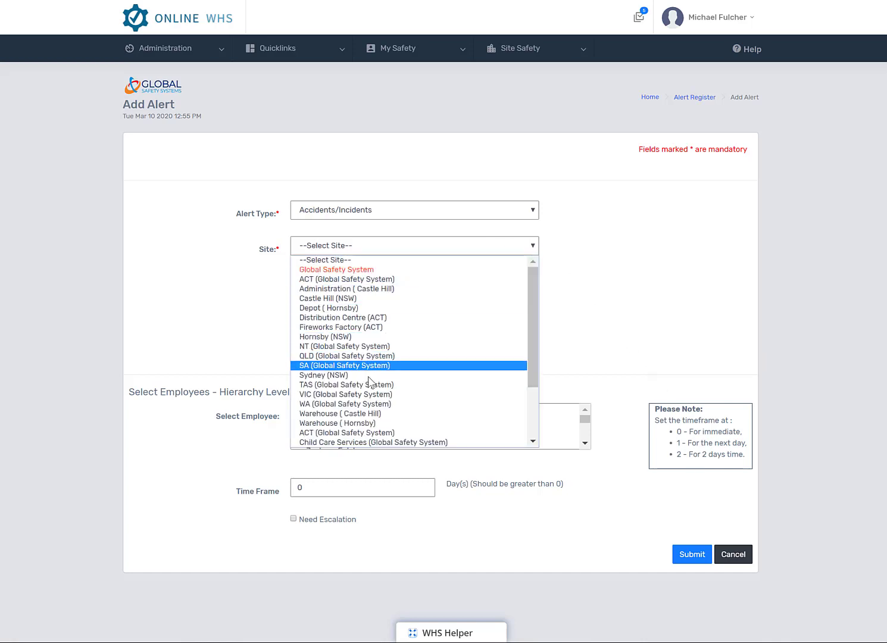
click(404, 384)
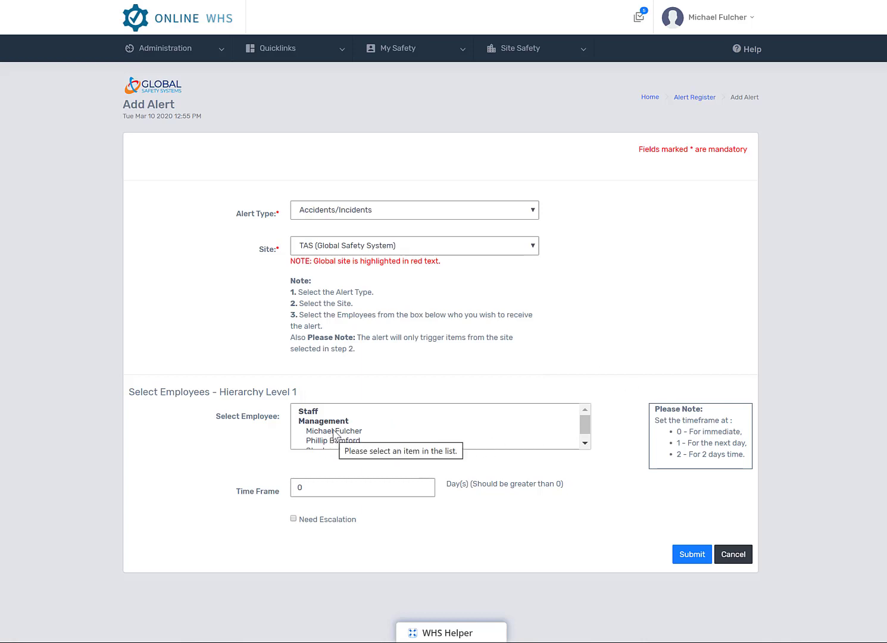
scroll(338, 445, down, 3)
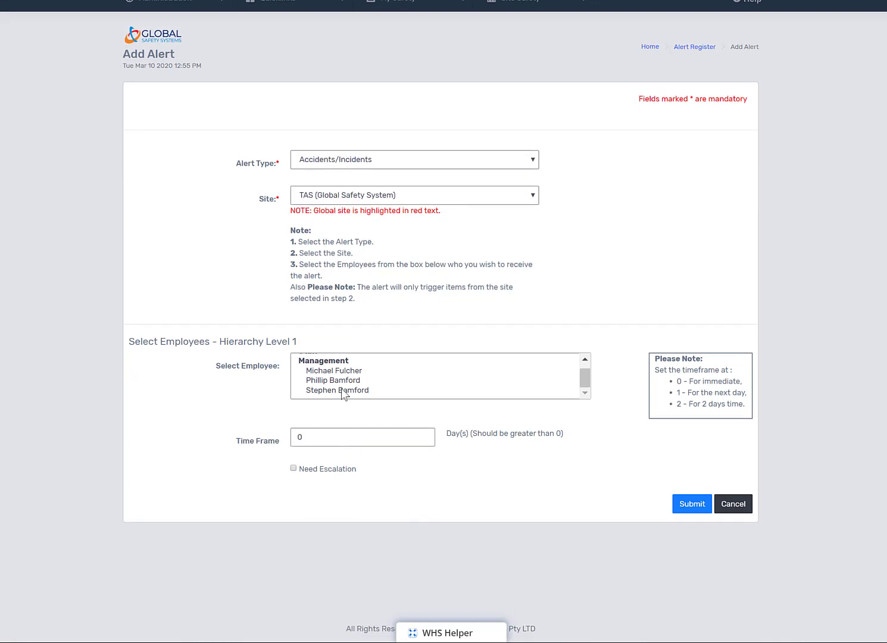
scroll(360, 395, up, 1)
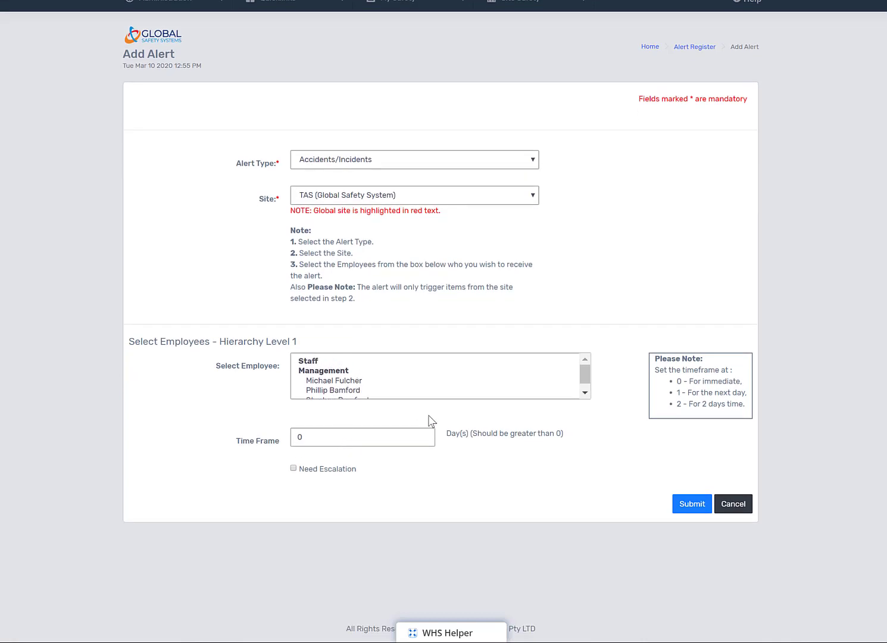
scroll(430, 419, up, 1)
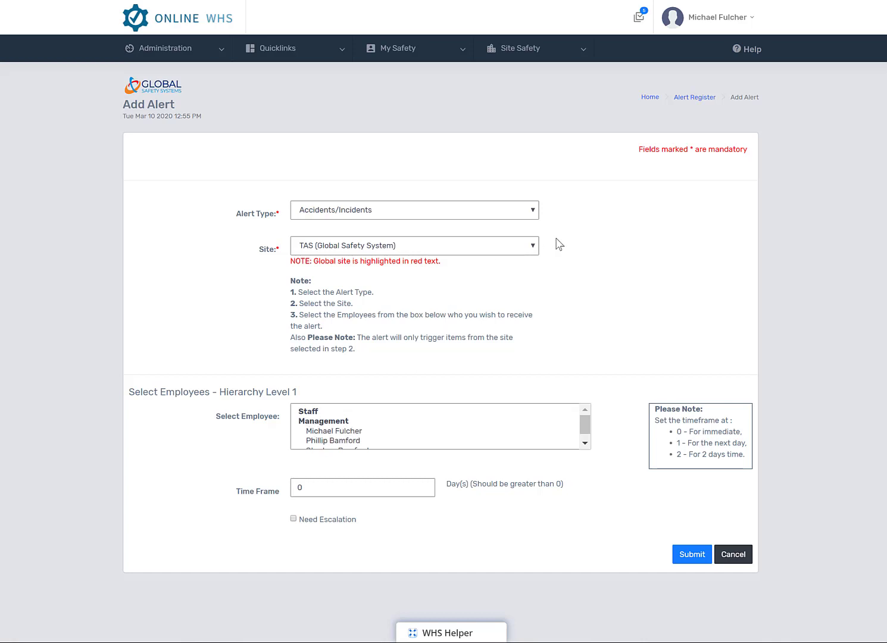
click(532, 246)
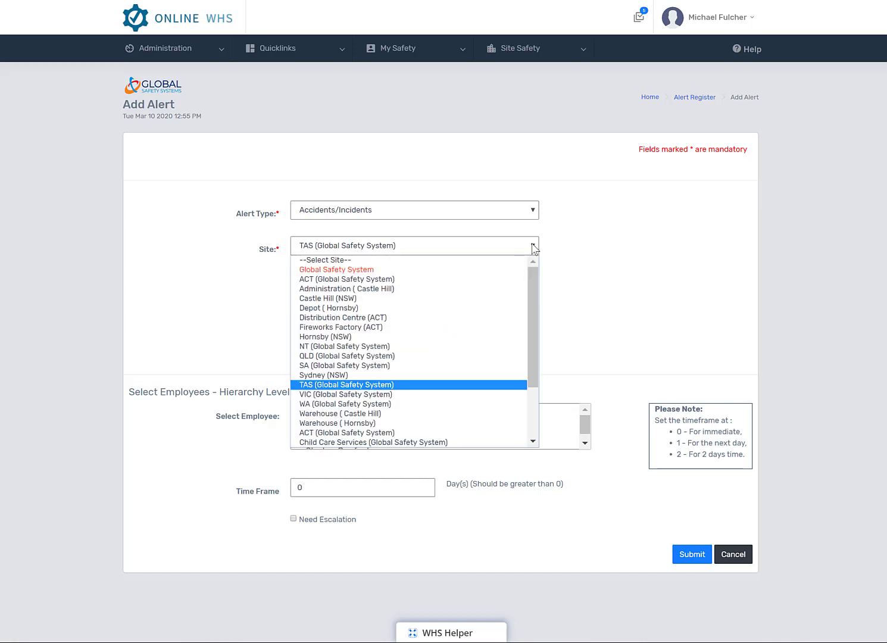
click(358, 298)
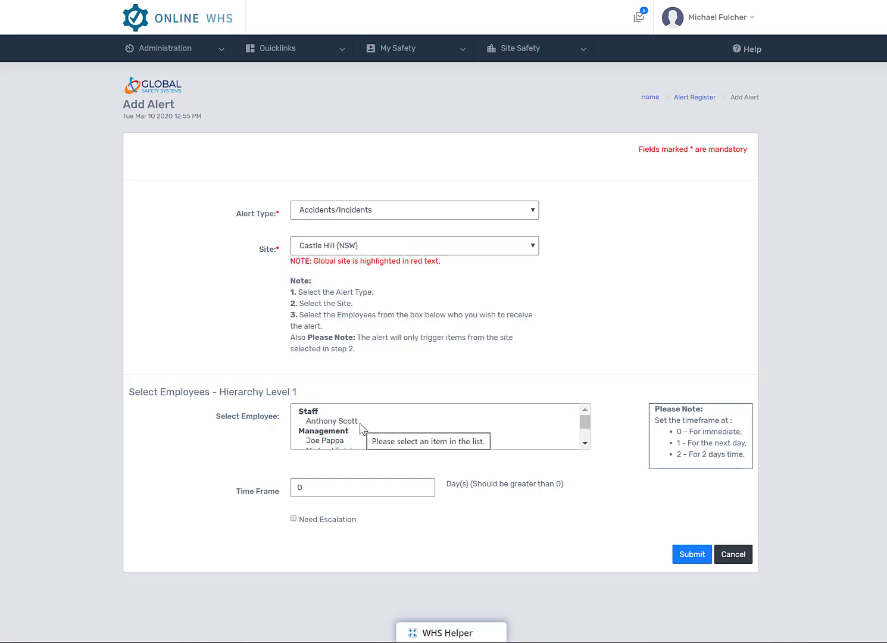
scroll(360, 426, down, 2)
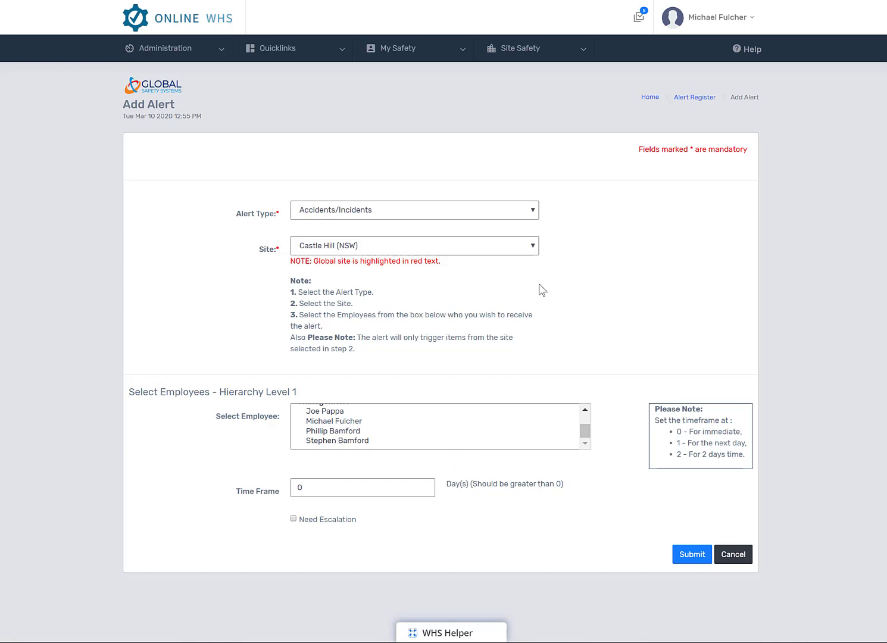
click(538, 242)
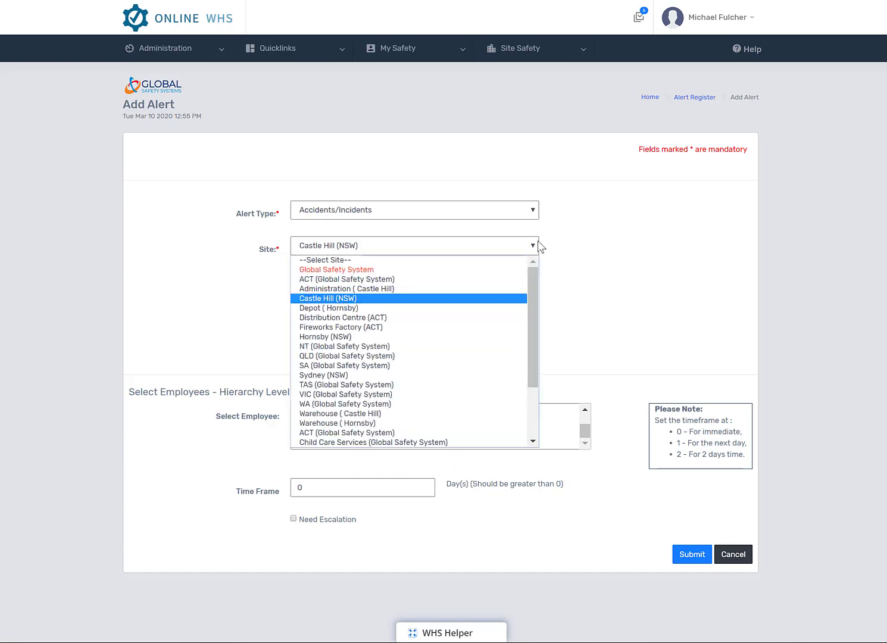
click(387, 348)
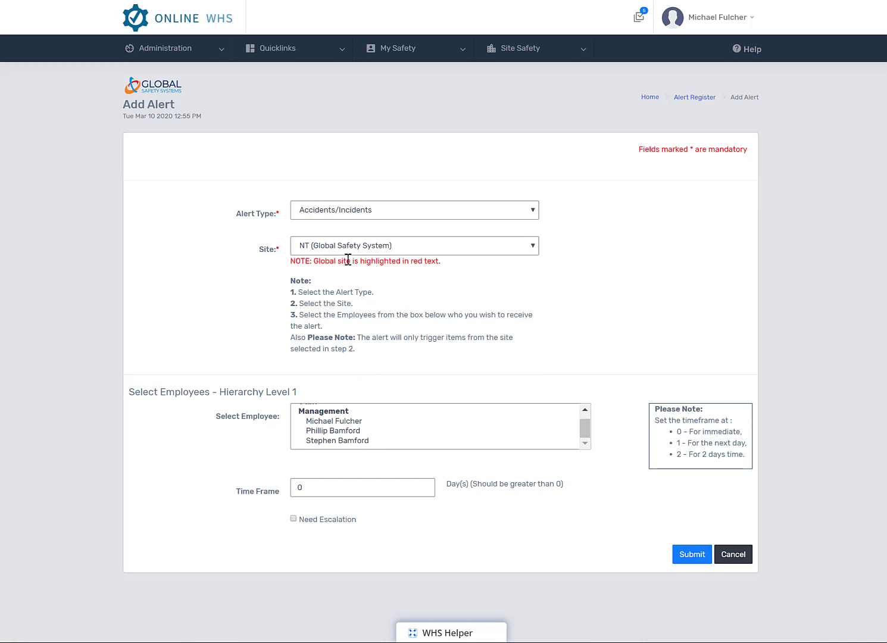
scroll(383, 421, up, 1)
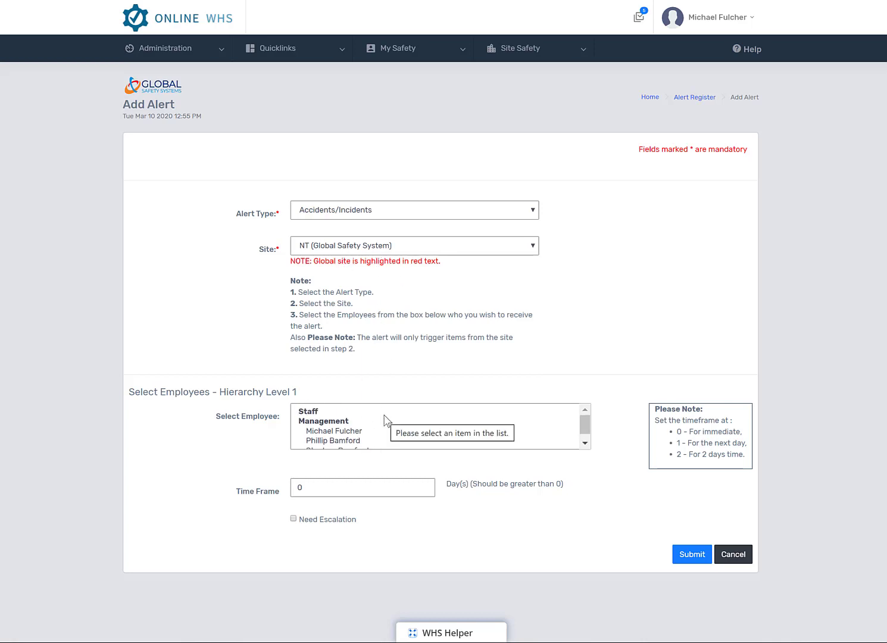
Set the site to Global Safety System and select the second staff and second management employees for Hierarchy Level 1
click(362, 381)
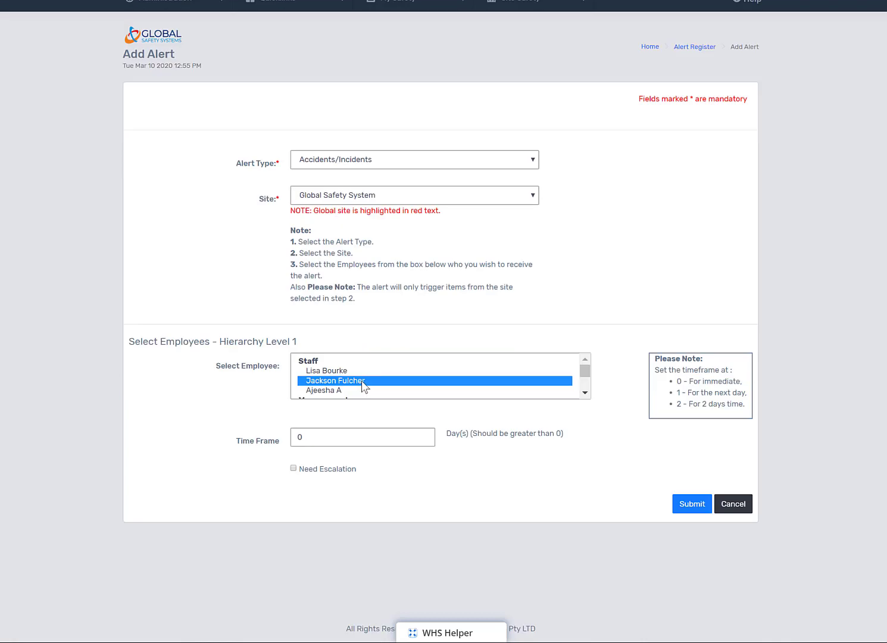
click(584, 393)
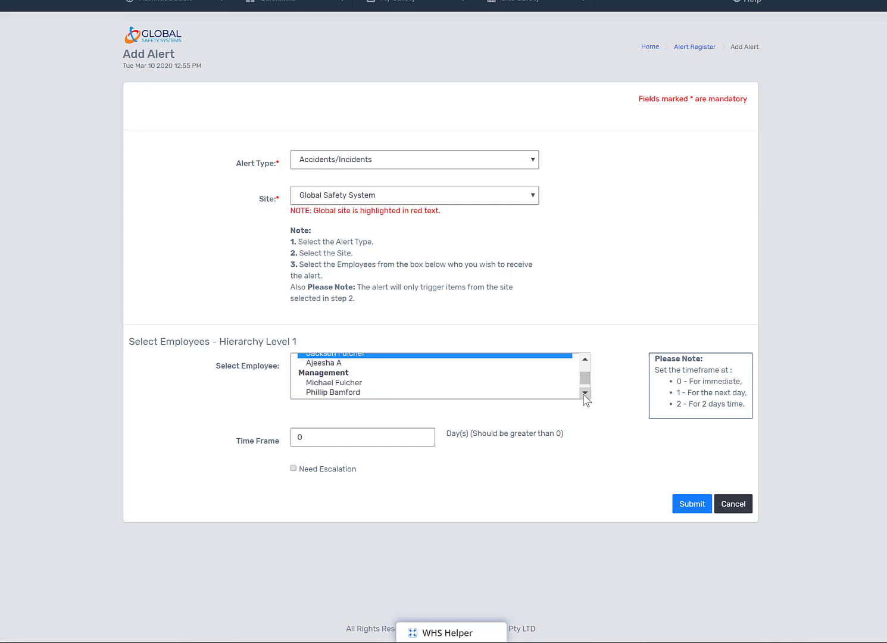
ctrl+click(359, 393)
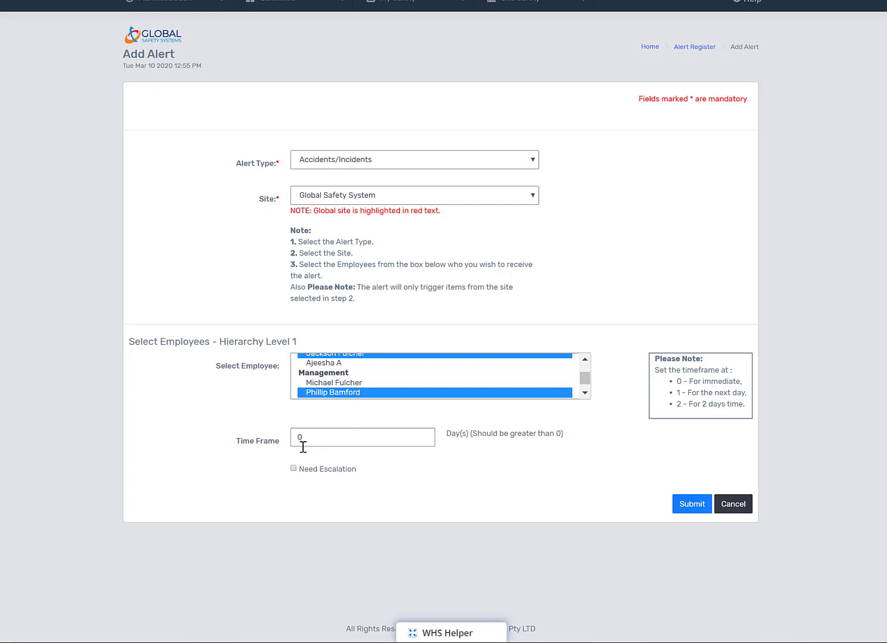
Enable escalation to the second management employee at Hierarchy Level 2 with a 2-day time frame, and submit the alert
click(292, 468)
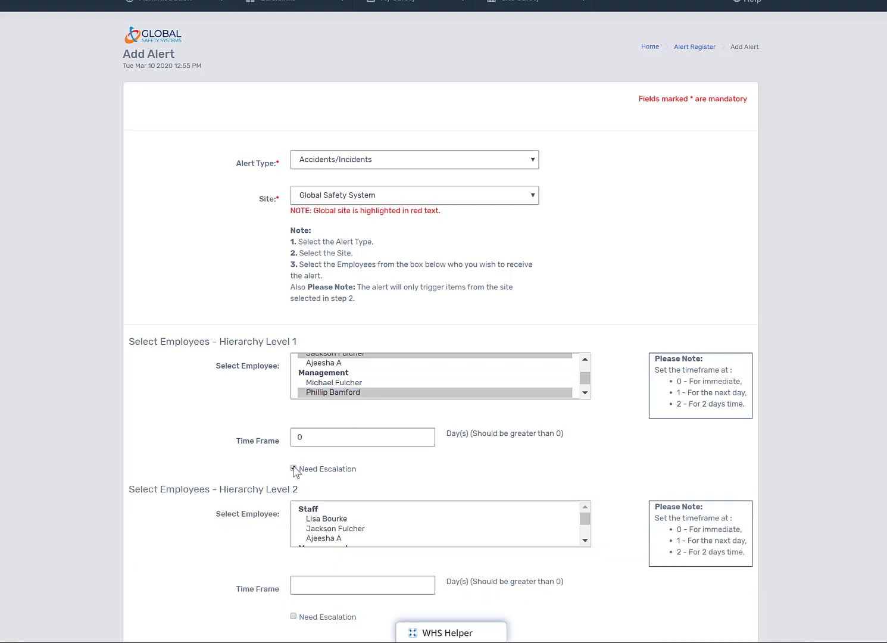
scroll(295, 472, down, 1)
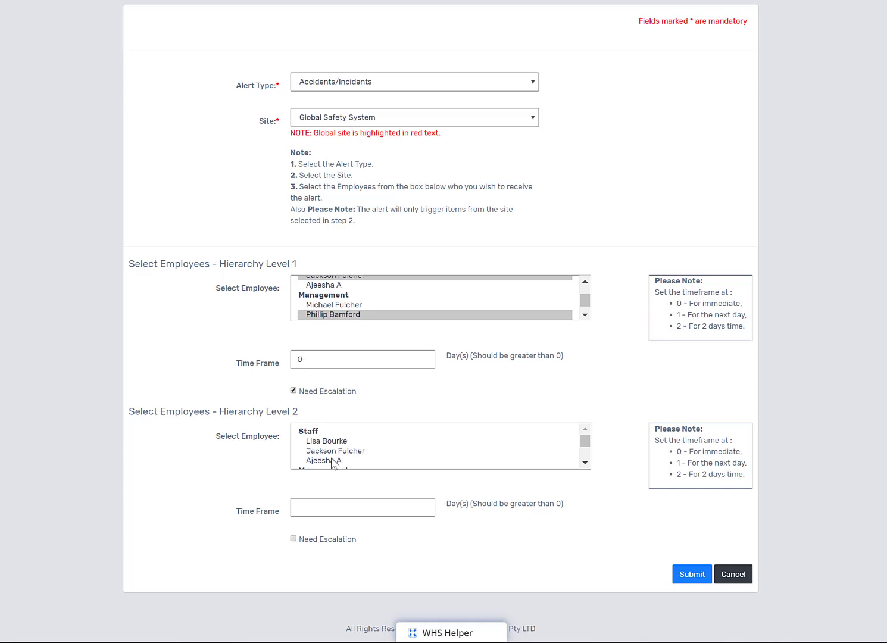
scroll(333, 456, down, 2)
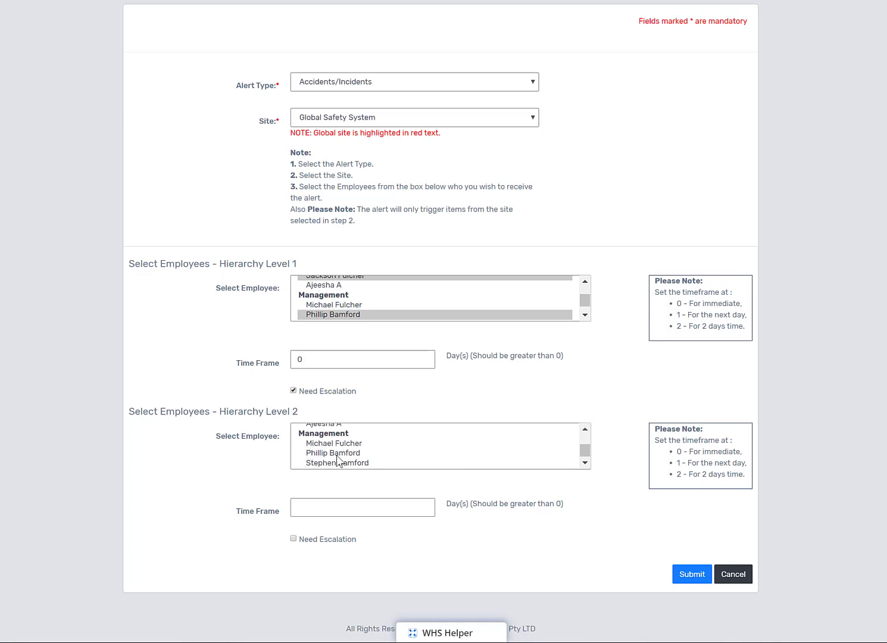
click(337, 450)
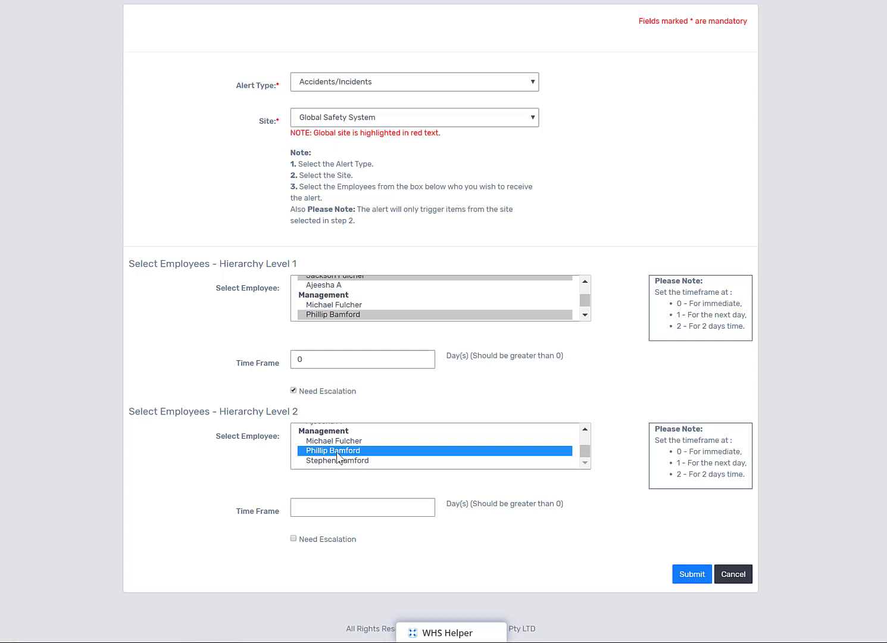
click(317, 510)
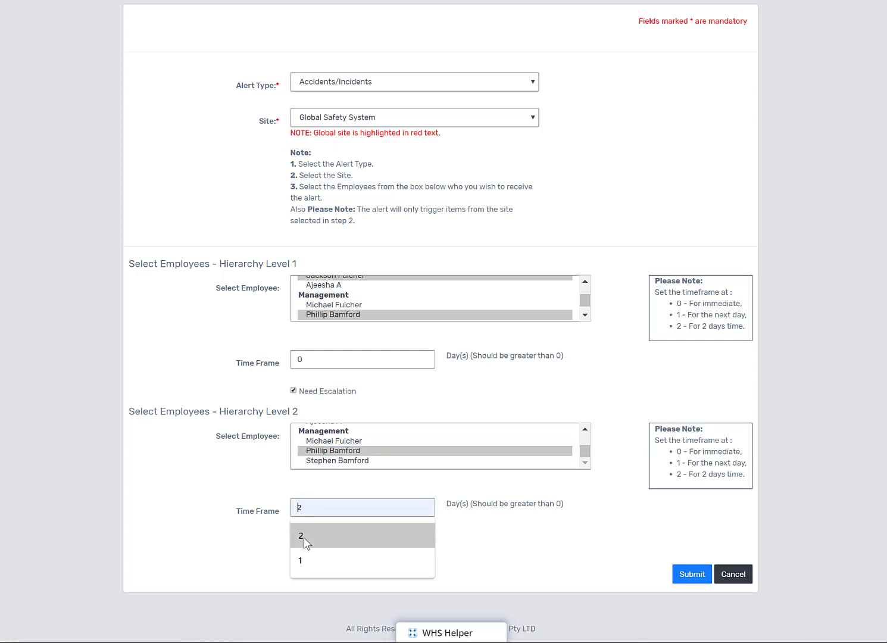
click(303, 537)
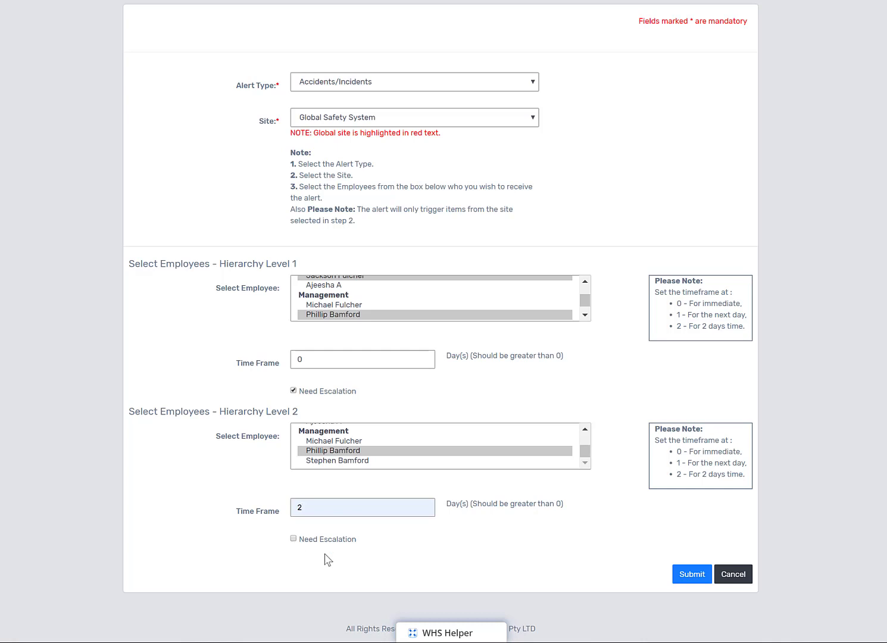
click(686, 576)
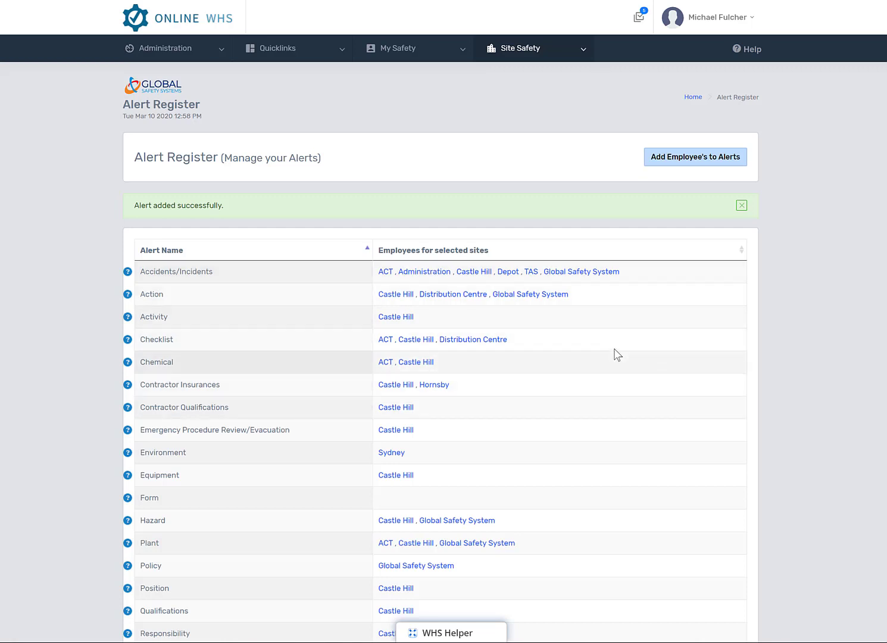
Review the saved Global Safety System alert for Accidents/Incidents and return to the dashboard
click(577, 272)
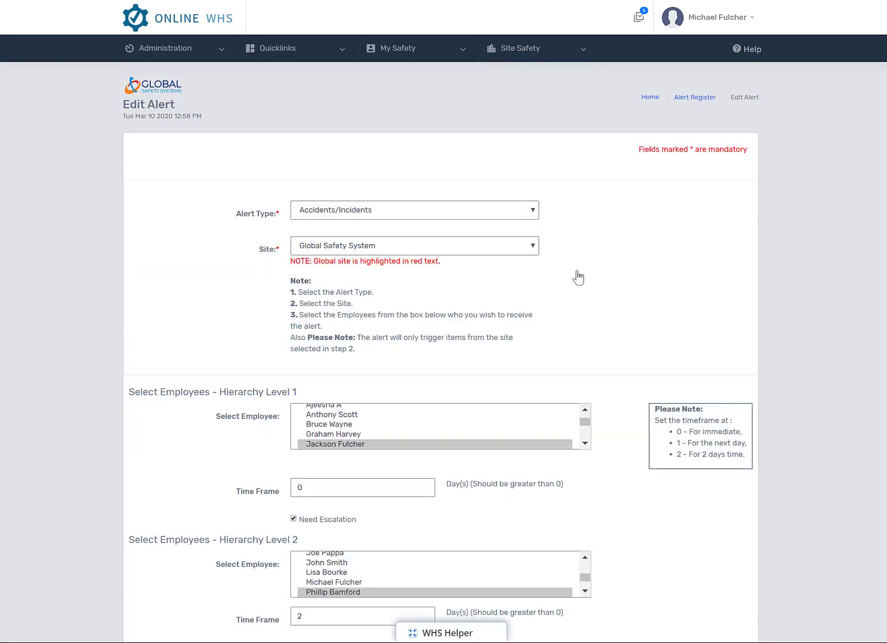
click(695, 97)
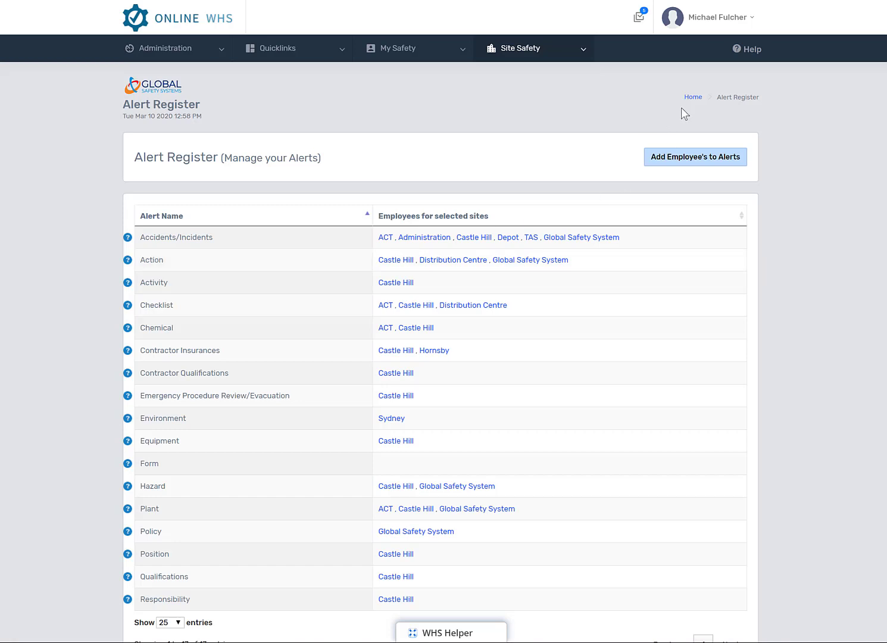
click(699, 97)
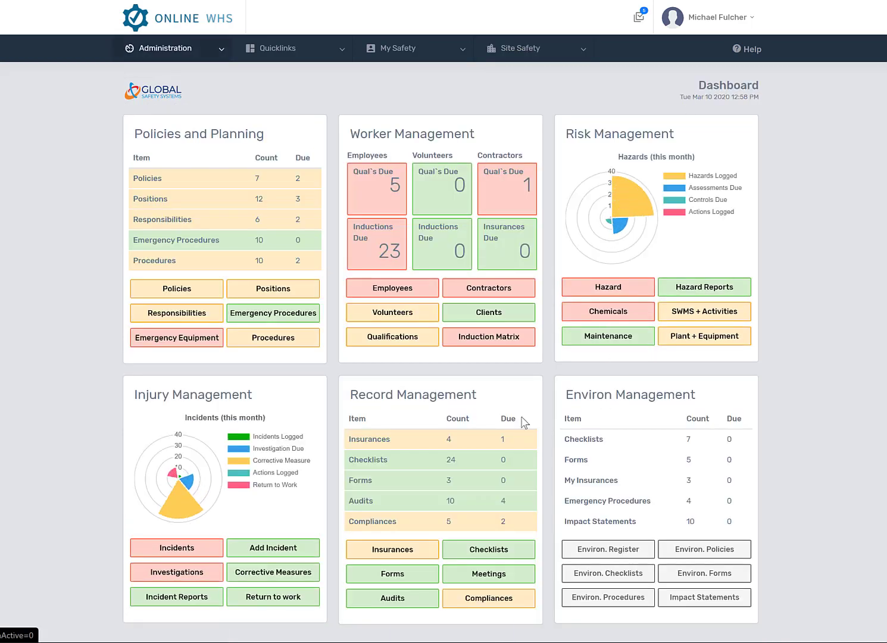
Open the Wet floor hazard's control measure form from the Hazard Register, examine its action fields and return to the register
click(617, 288)
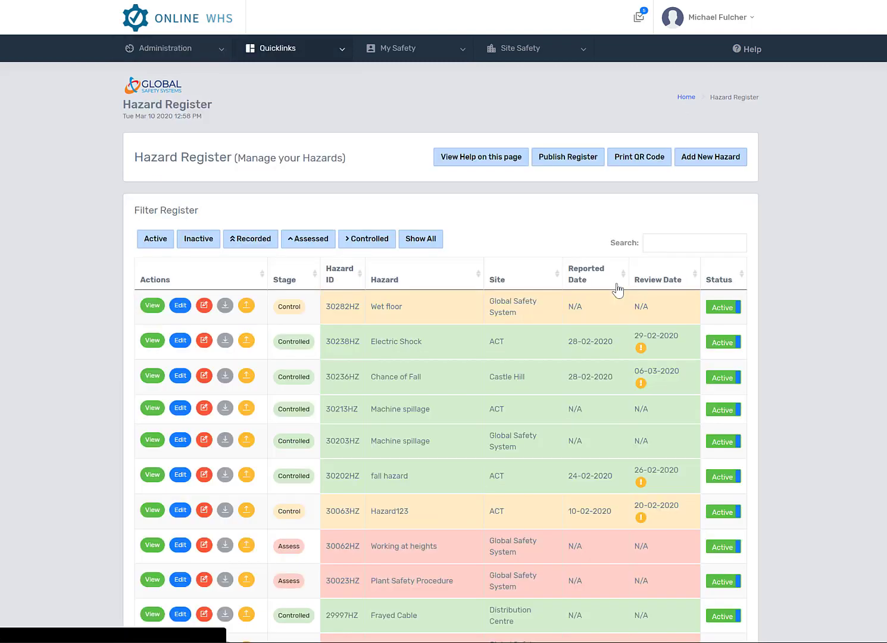
click(290, 307)
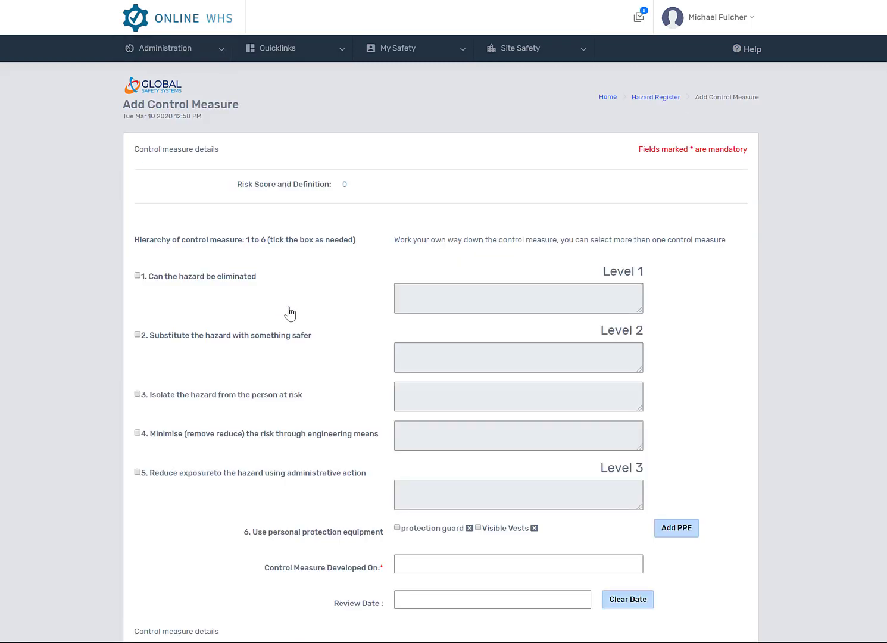
scroll(287, 313, down, 3)
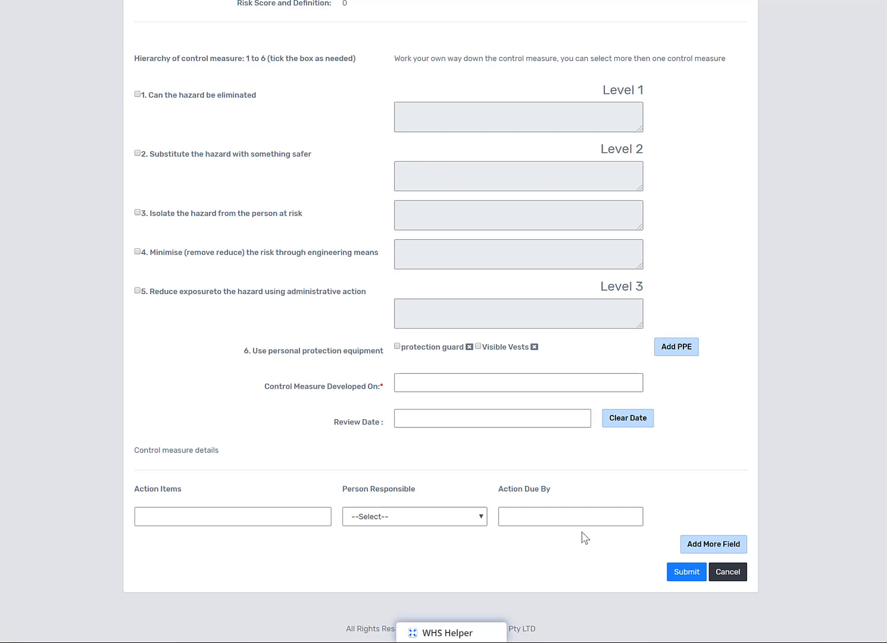
scroll(585, 538, up, 3)
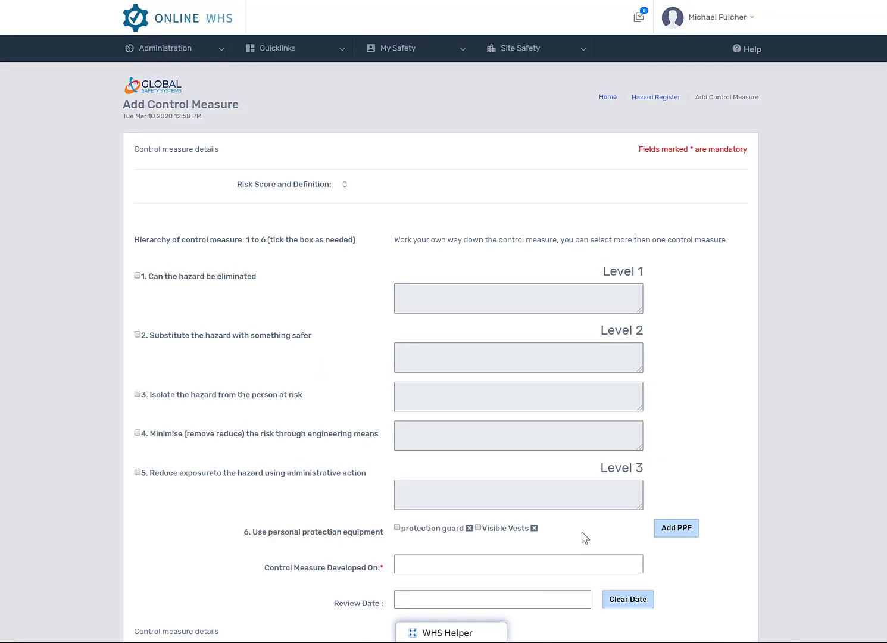
click(538, 59)
click(646, 99)
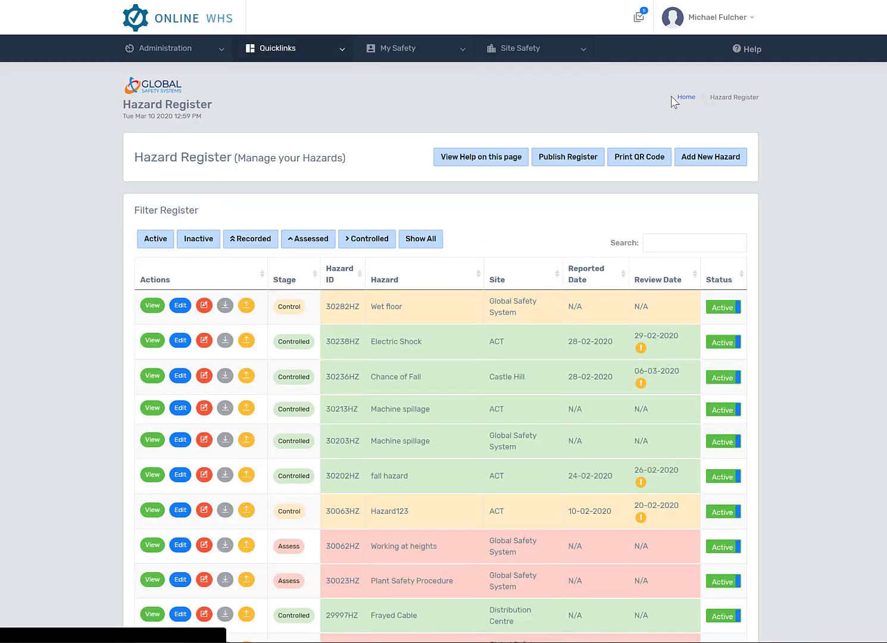
Return to the dashboard and open the Action Register through Manage Actions to view the recorded actions
click(684, 97)
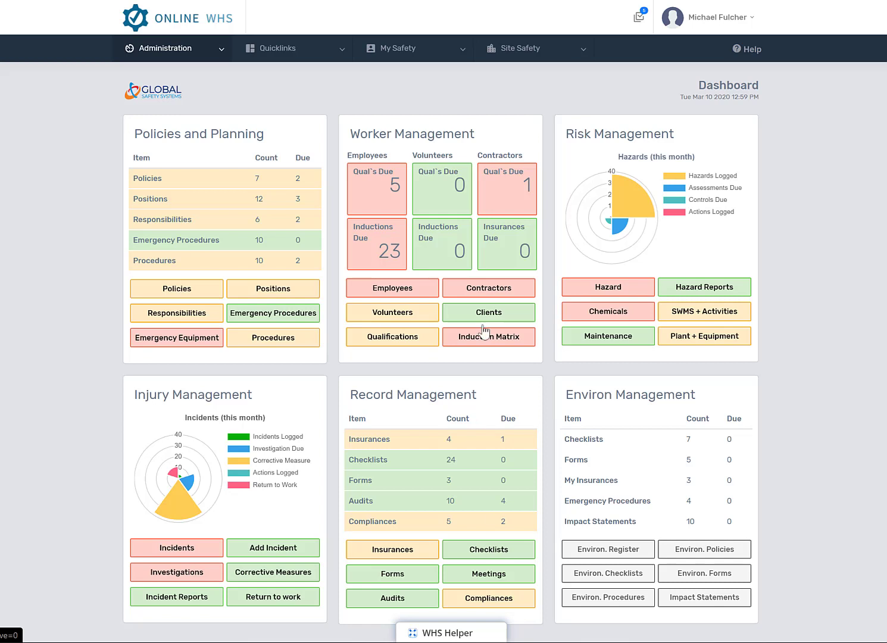
click(552, 52)
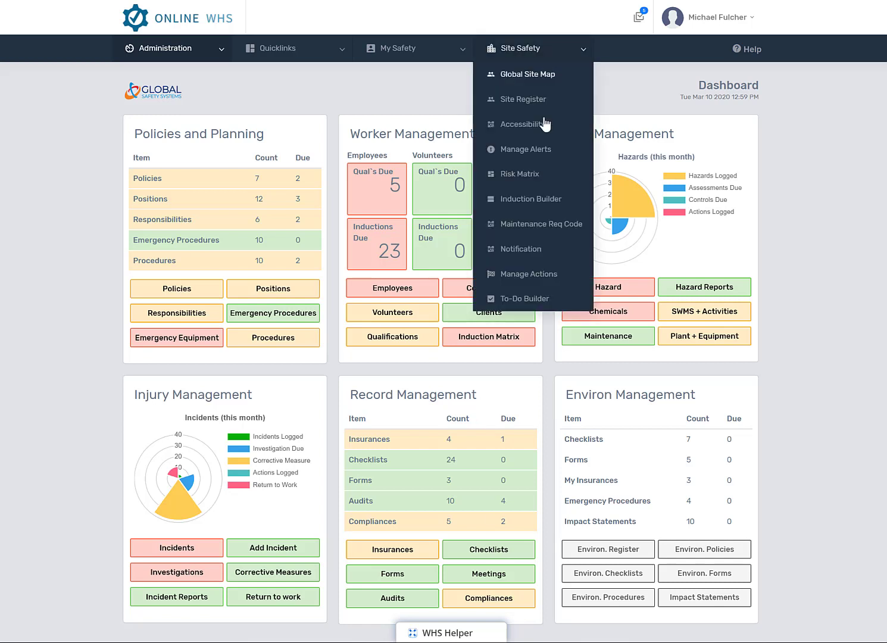
click(527, 274)
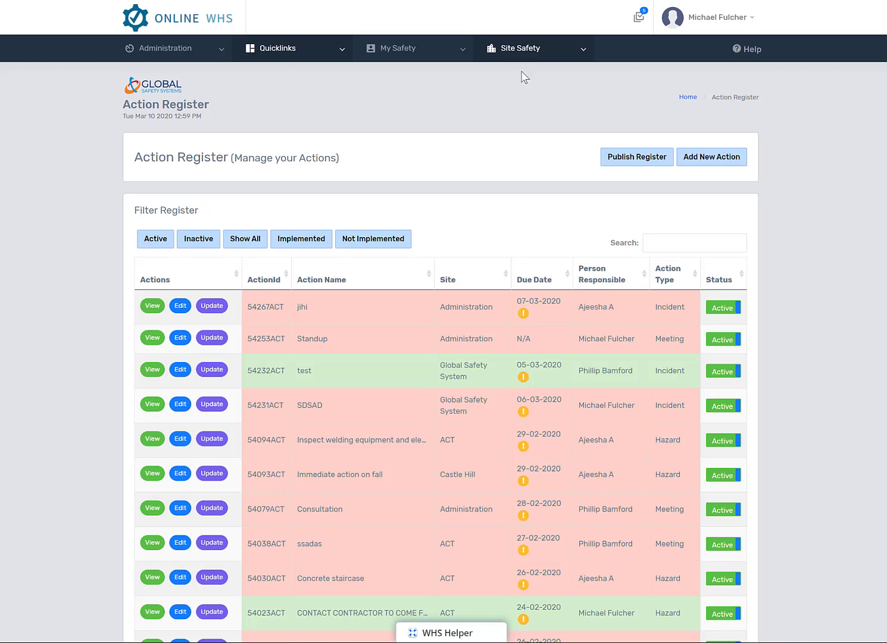
Open the Alert Register through Manage Alerts and read the help notes for the alert types from Activity through Equipment
mouse_move(522, 50)
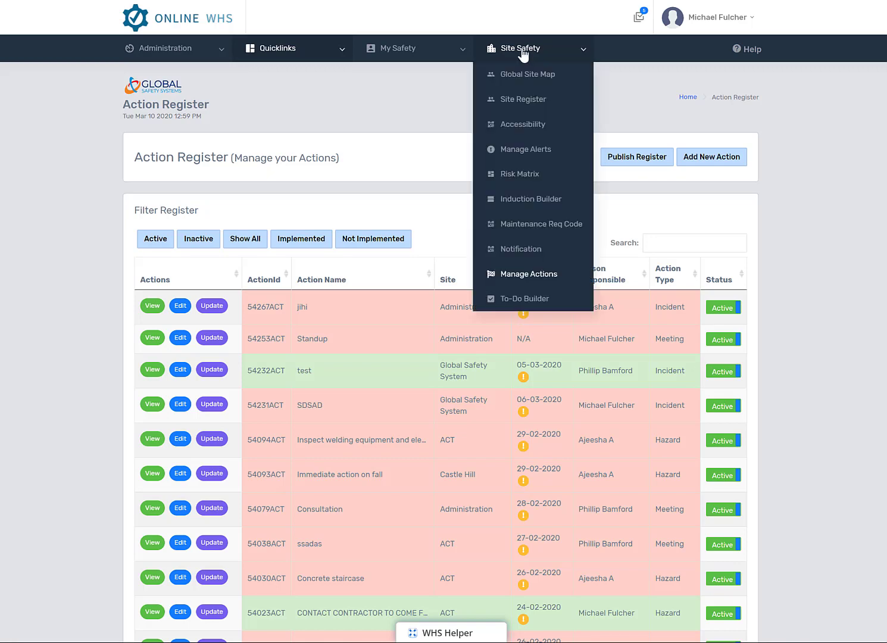
click(519, 153)
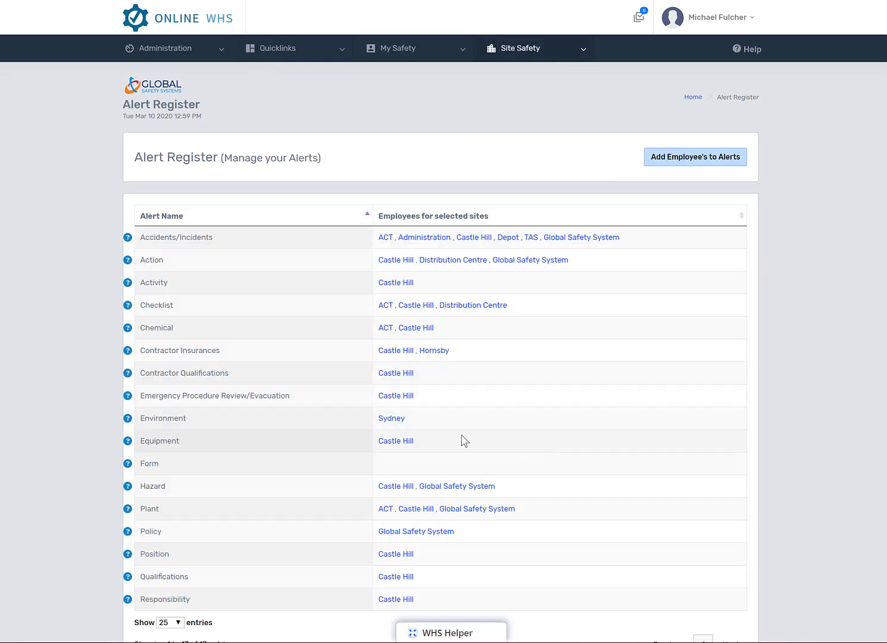
mouse_move(128, 284)
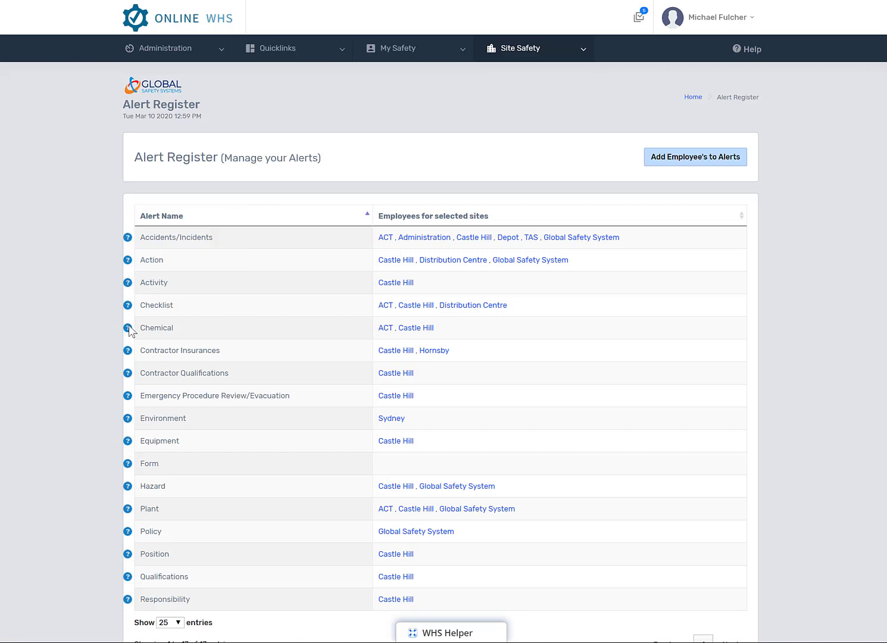
mouse_move(128, 306)
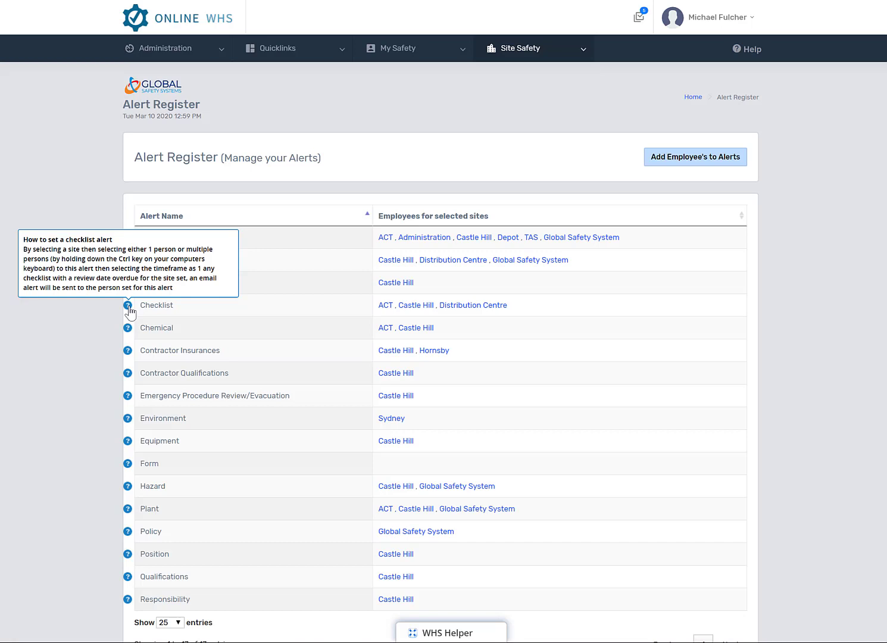
mouse_move(128, 333)
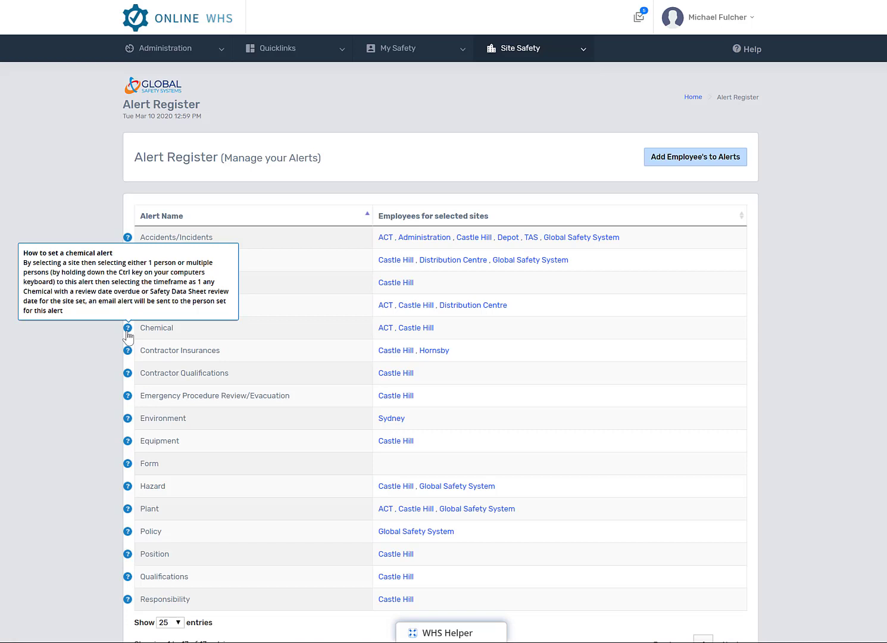
mouse_move(129, 357)
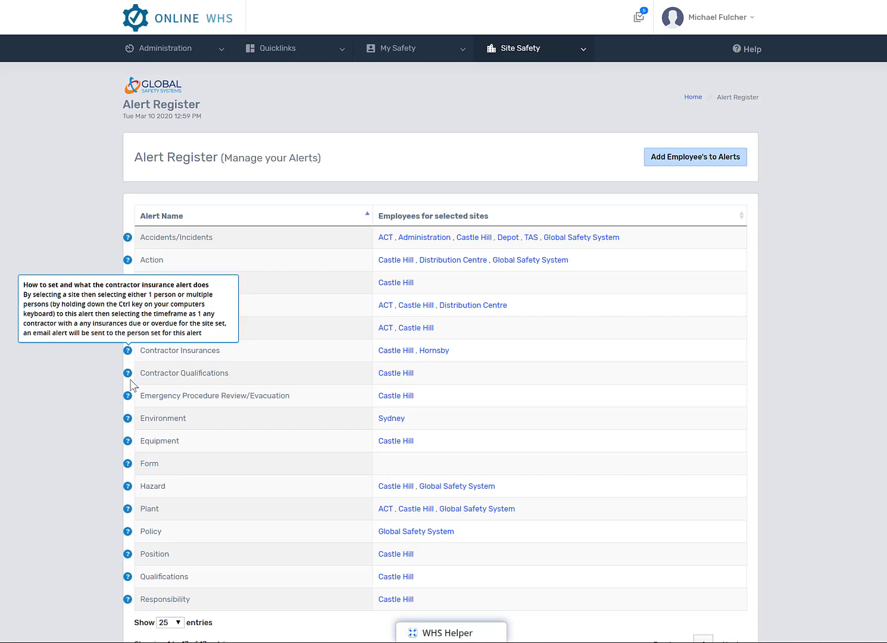
mouse_move(128, 381)
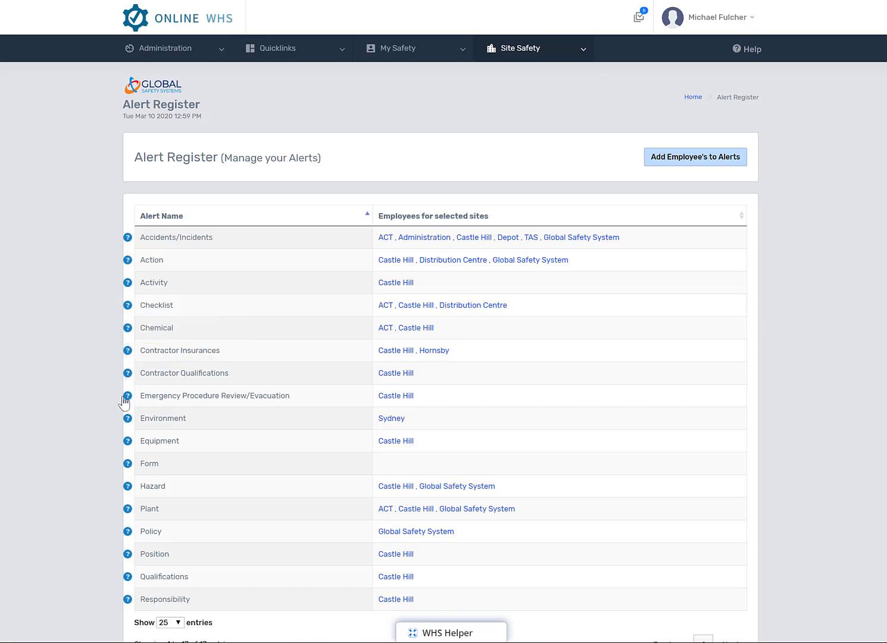
mouse_move(126, 402)
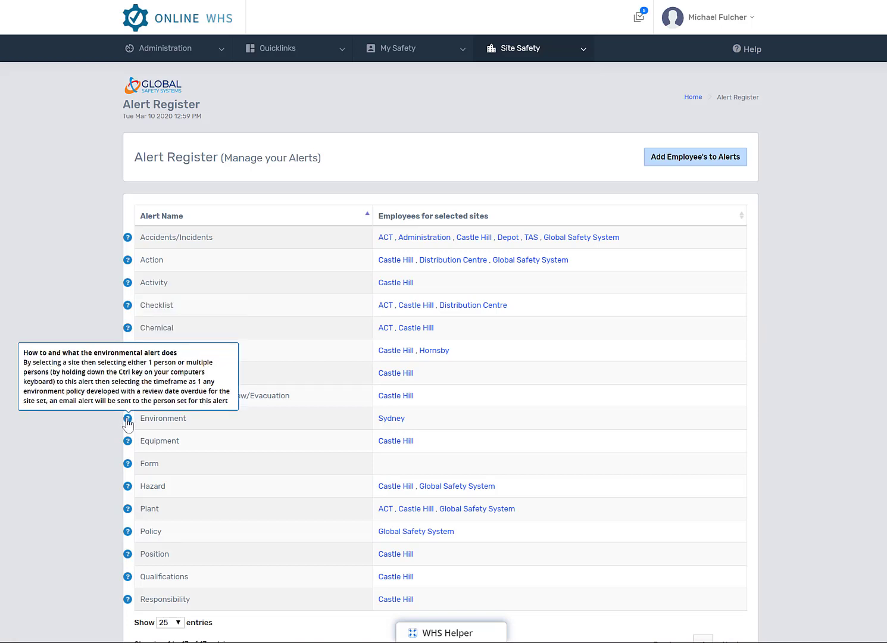
mouse_move(127, 442)
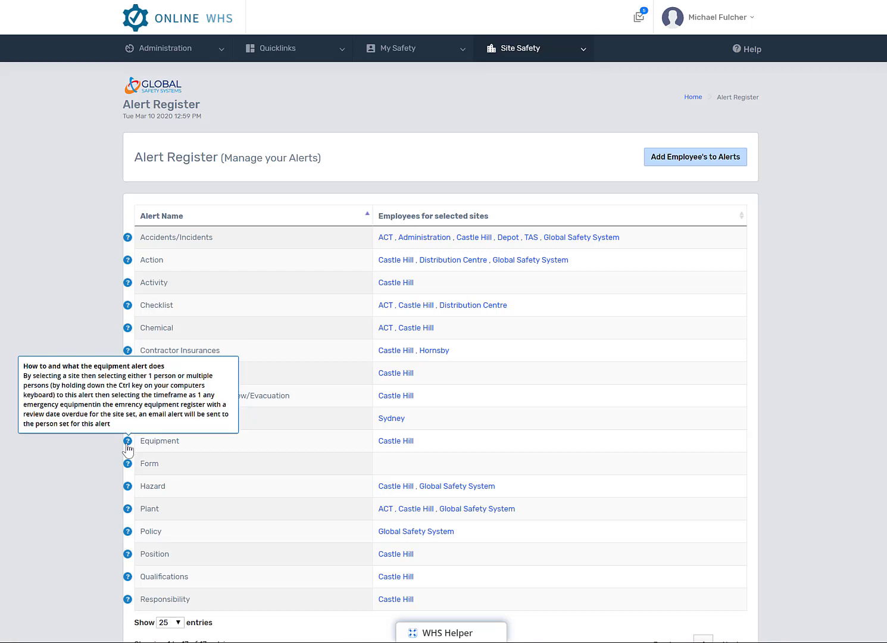
Read the help notes for the Form, Hazard, Plant, Policy, Position, Qualifications and Responsibility alerts in the Alert Register
mouse_move(129, 470)
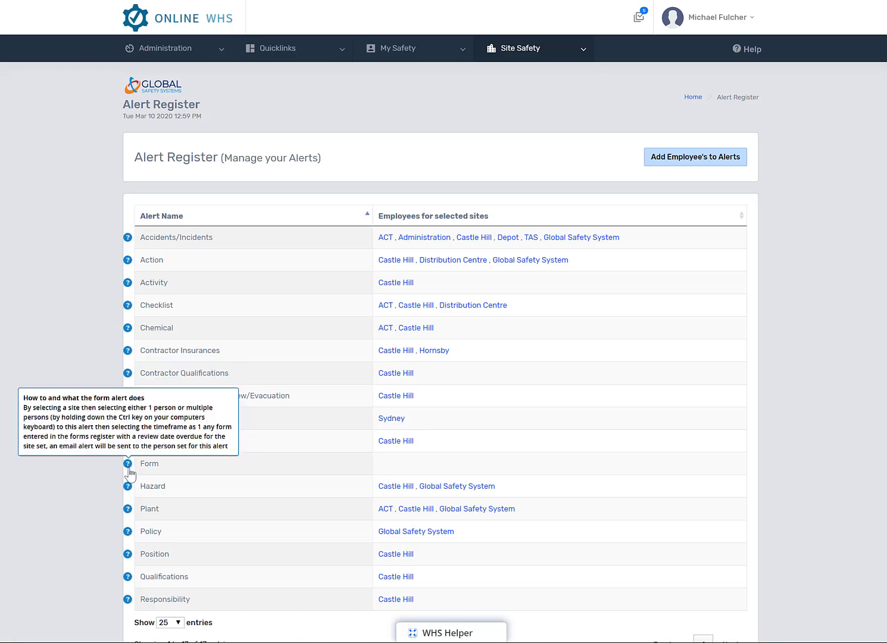
mouse_move(128, 491)
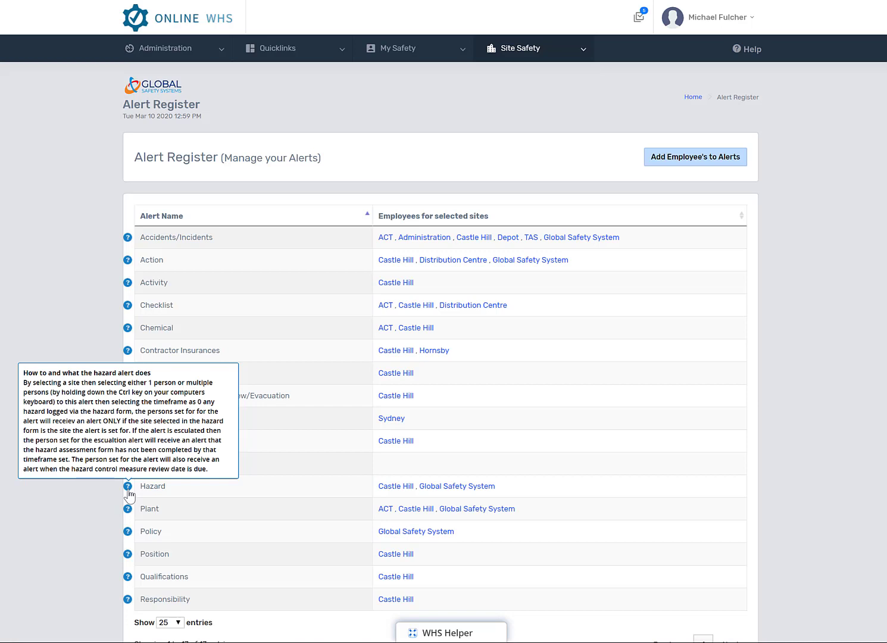
mouse_move(128, 512)
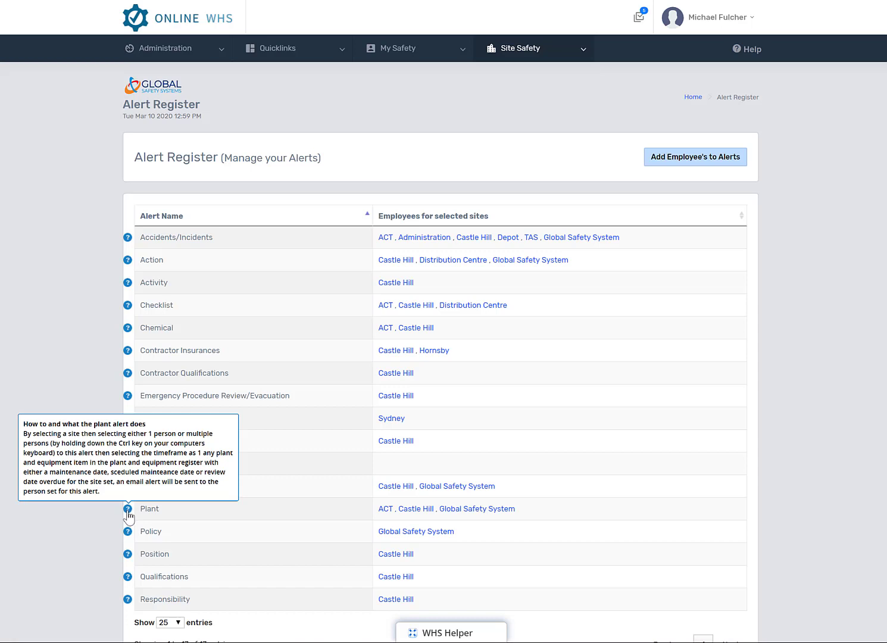
mouse_move(128, 535)
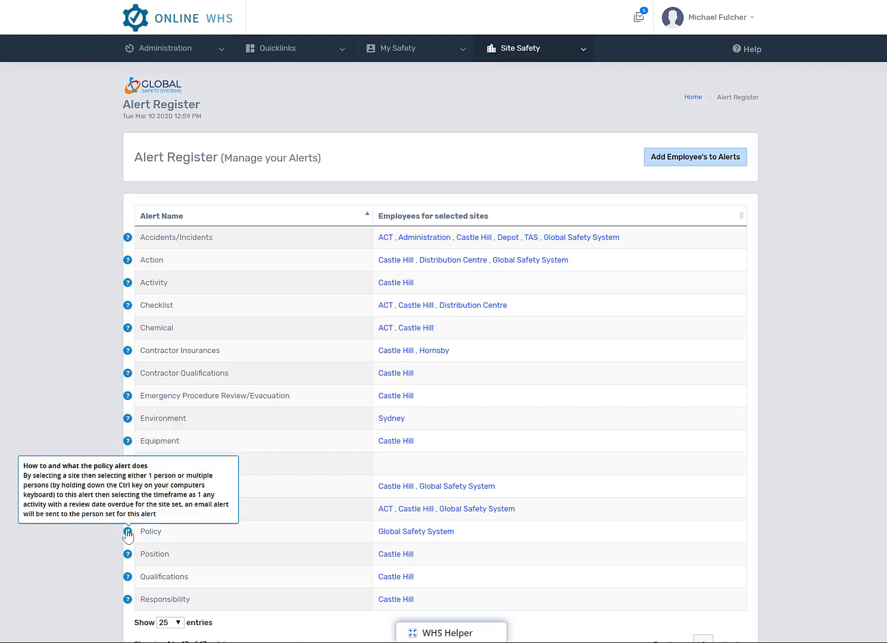
mouse_move(128, 555)
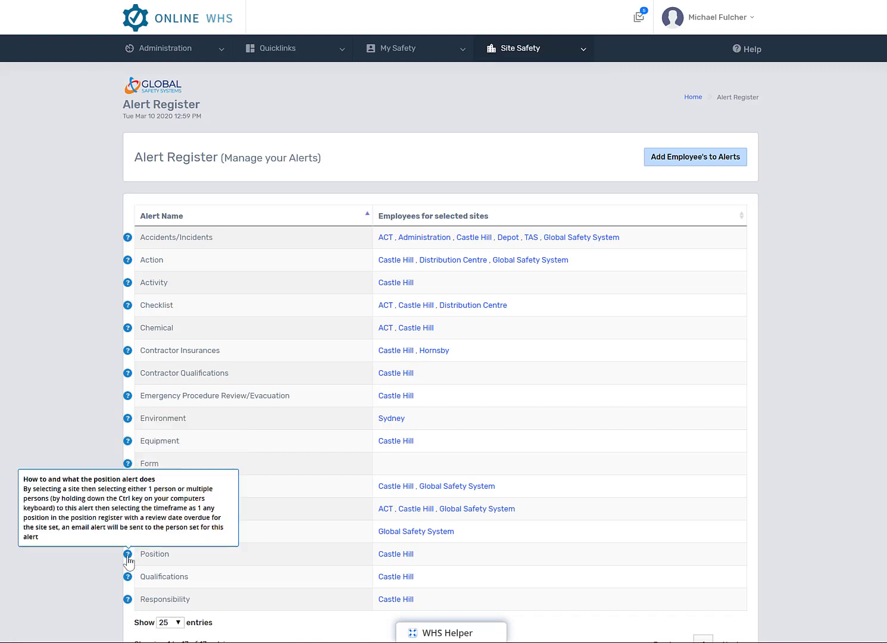
mouse_move(128, 579)
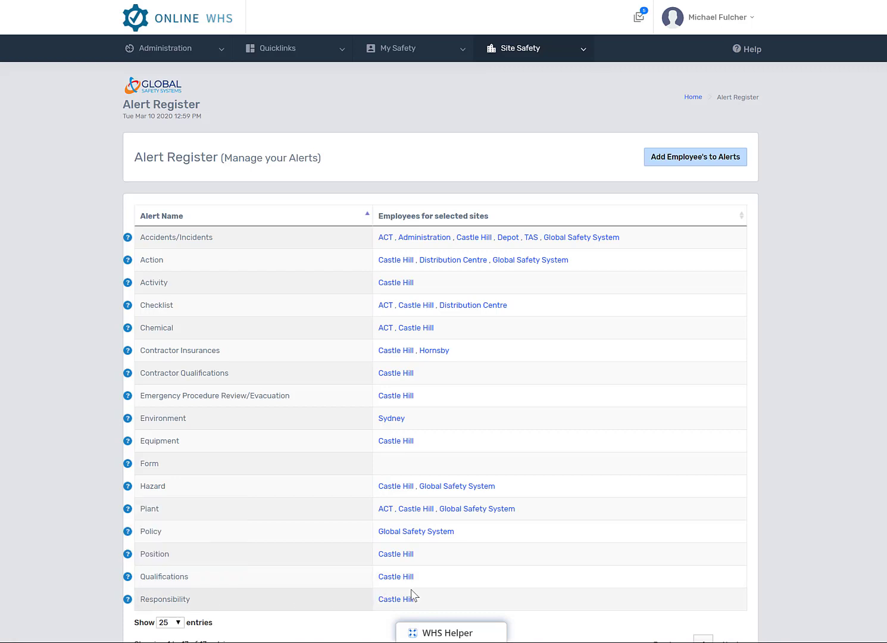
mouse_move(128, 600)
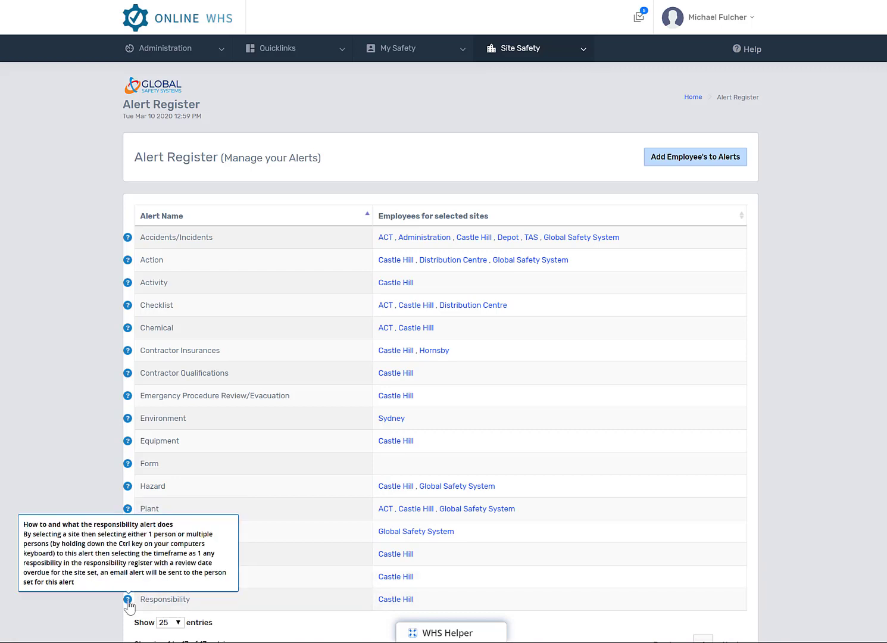